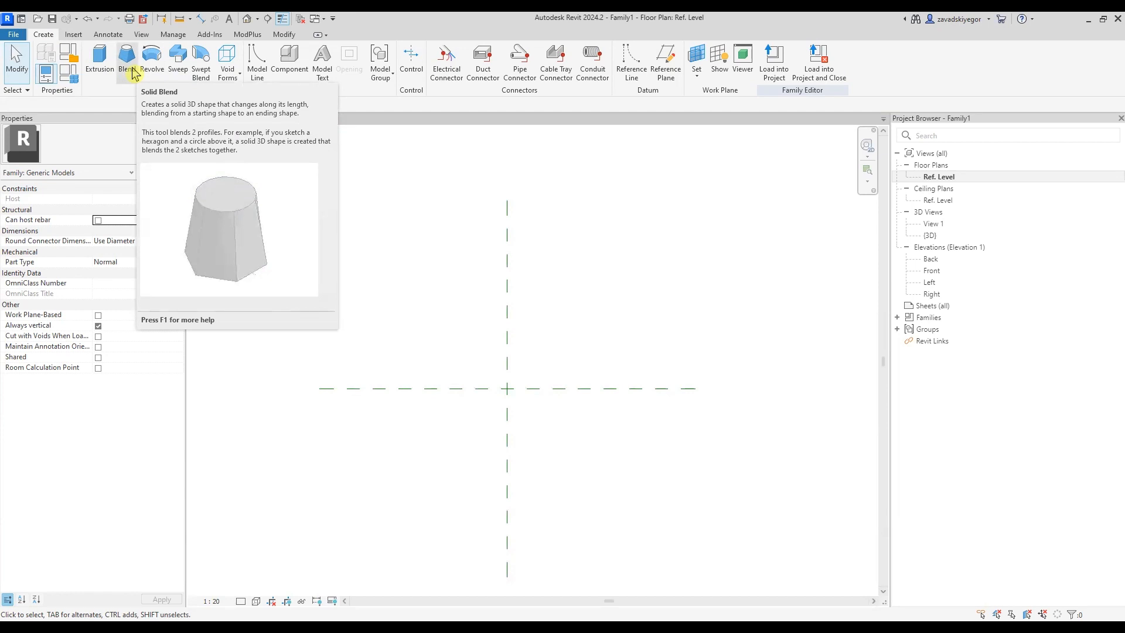
Start a solid blend and sketch a rectangular base profile about 2820 by 1880 around the reference plane intersection.
{"action": "left_click", "coordinate": [128, 61]}
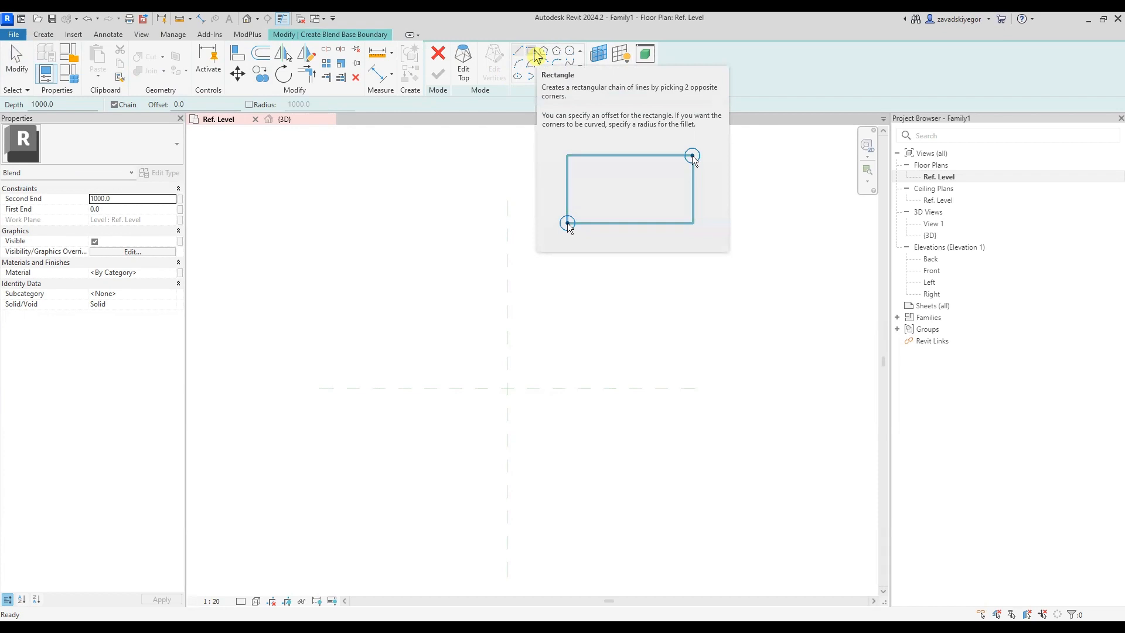
{"action": "left_click", "coordinate": [531, 50]}
{"action": "left_click", "coordinate": [390, 310]}
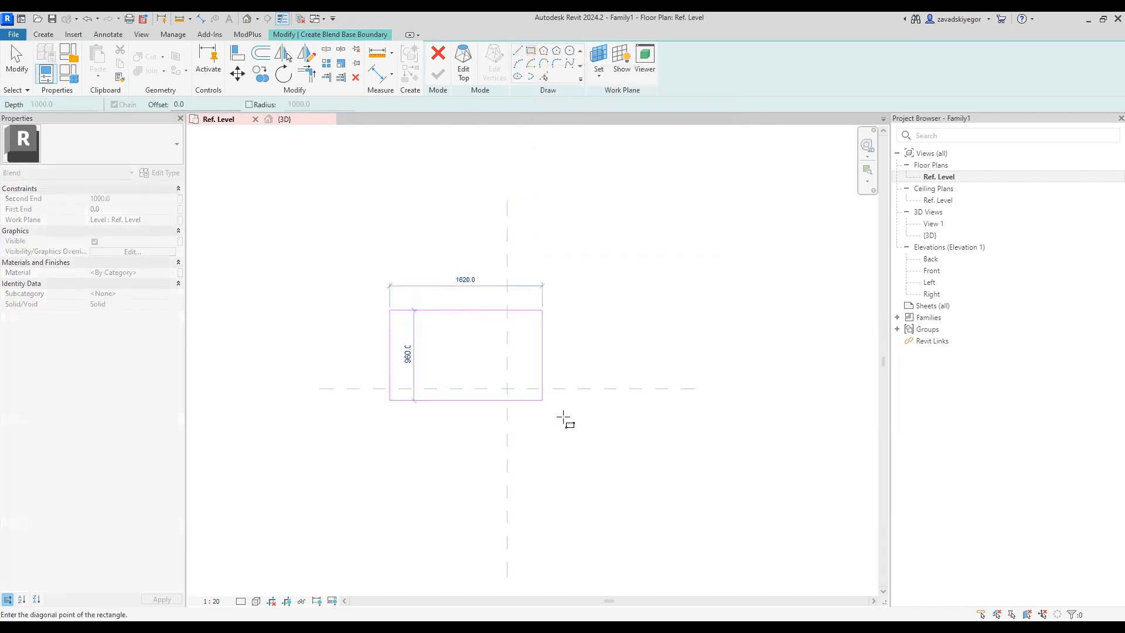
{"action": "left_click", "coordinate": [655, 487]}
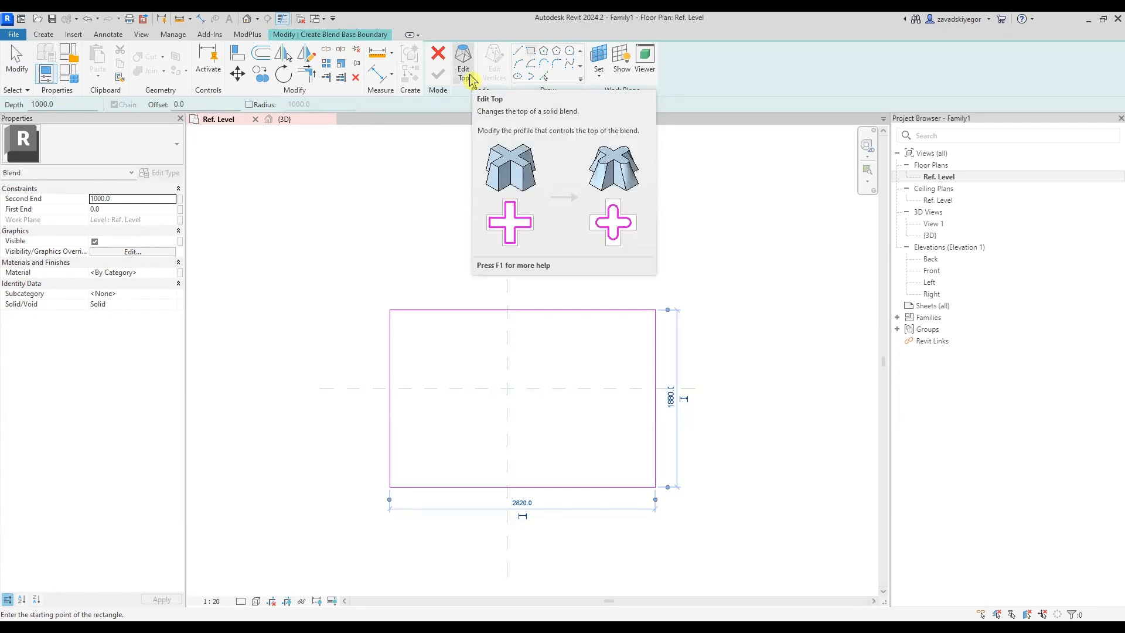
Try to proceed to the blend's top profile with a second, larger rectangle drawn around the base rectangle.
{"action": "left_click", "coordinate": [361, 291]}
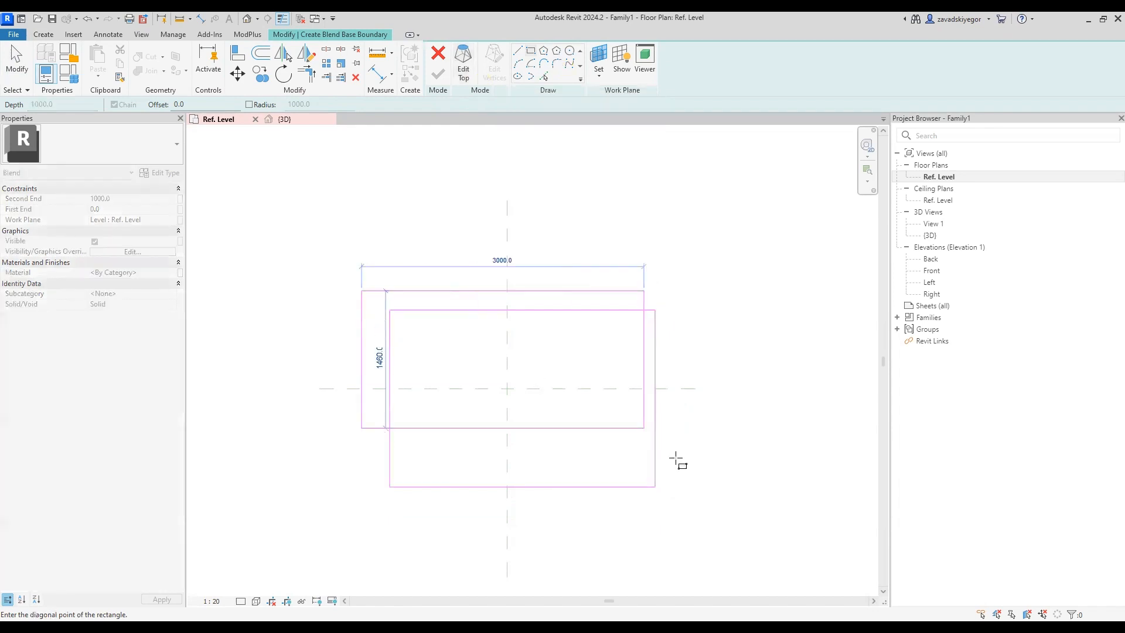
{"action": "left_click", "coordinate": [702, 524]}
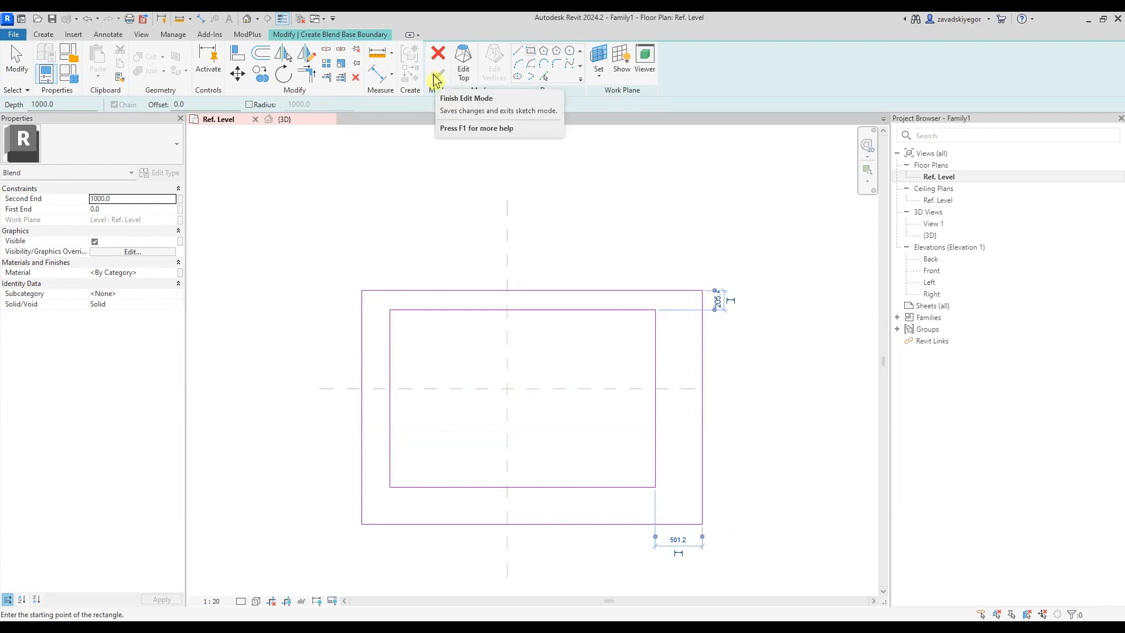
{"action": "left_click", "coordinate": [468, 84]}
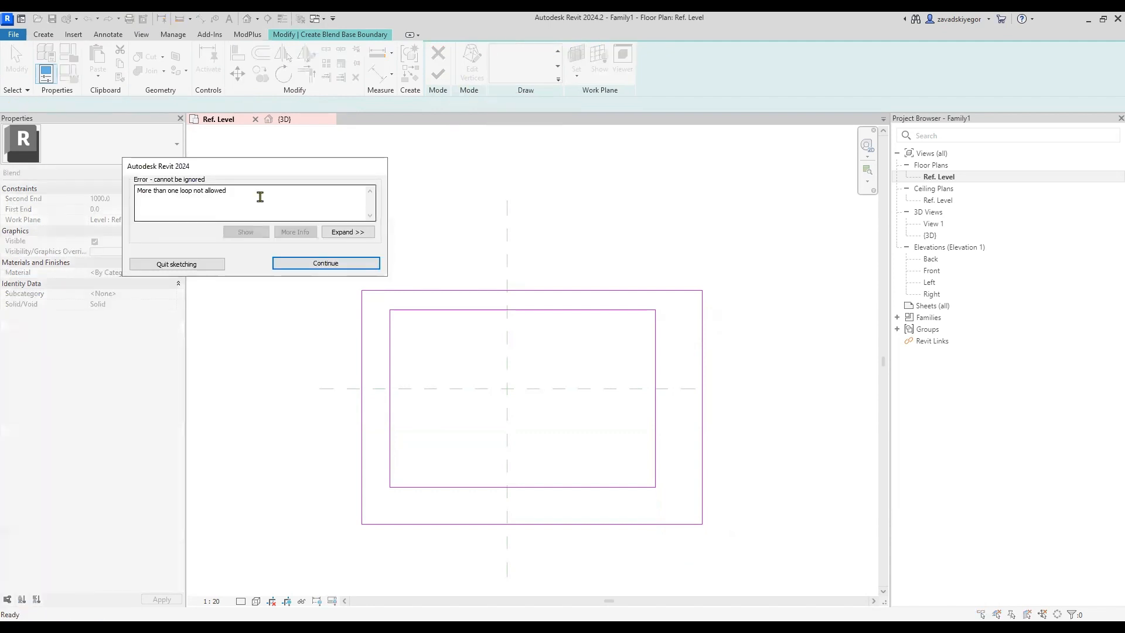
{"action": "left_click_drag", "start_coordinate": [259, 195], "coordinate": [121, 205]}
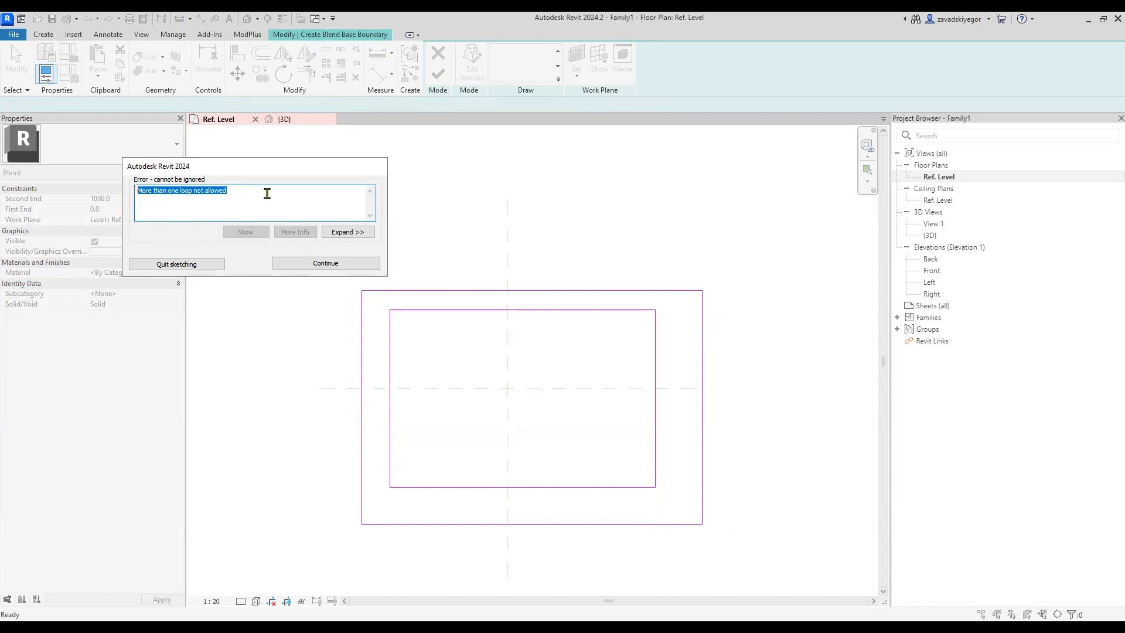
{"action": "left_click", "coordinate": [354, 267]}
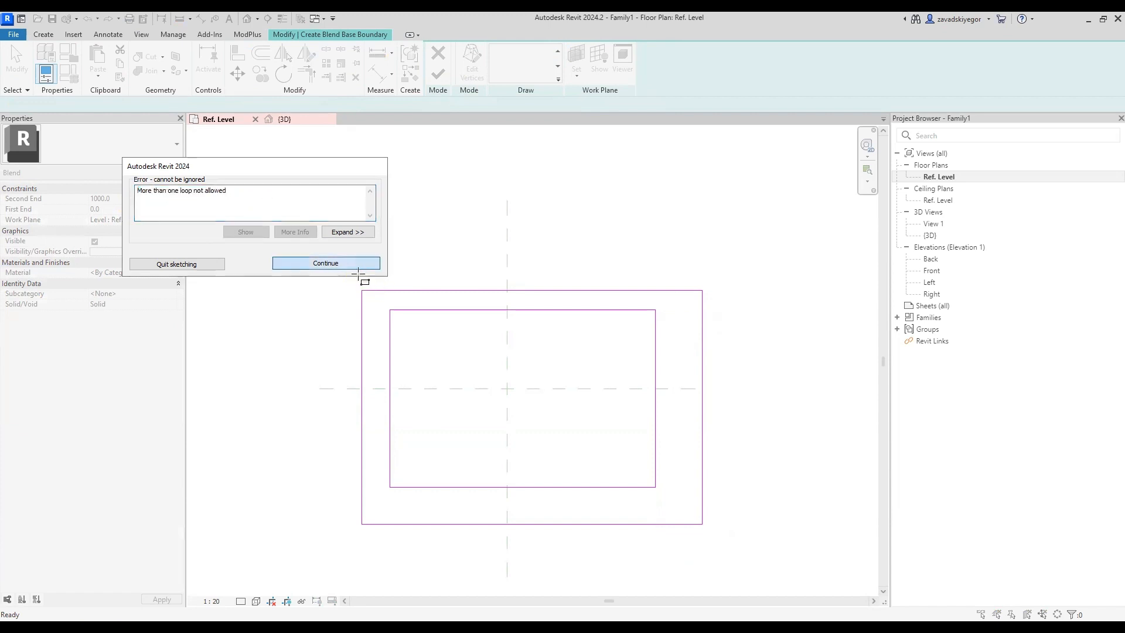
Delete the outer rectangle's whole chain of lines from the base profile sketch.
{"action": "left_click", "coordinate": [354, 271]}
{"action": "key", "text": "Tab"}
{"action": "left_click", "coordinate": [382, 296]}
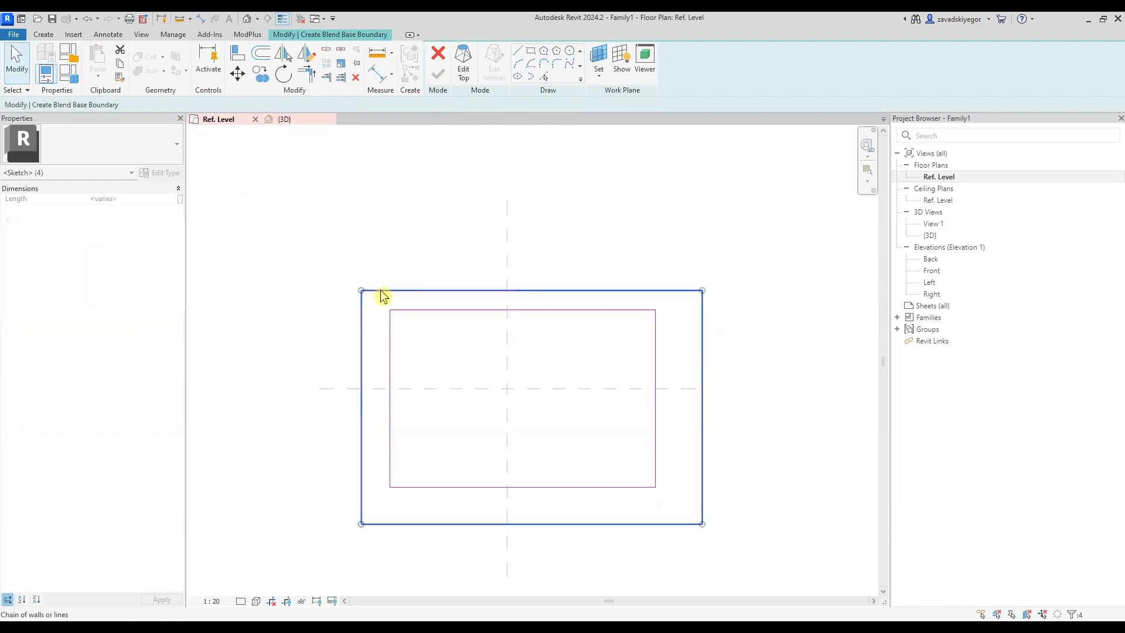
{"action": "key", "text": "Delete"}
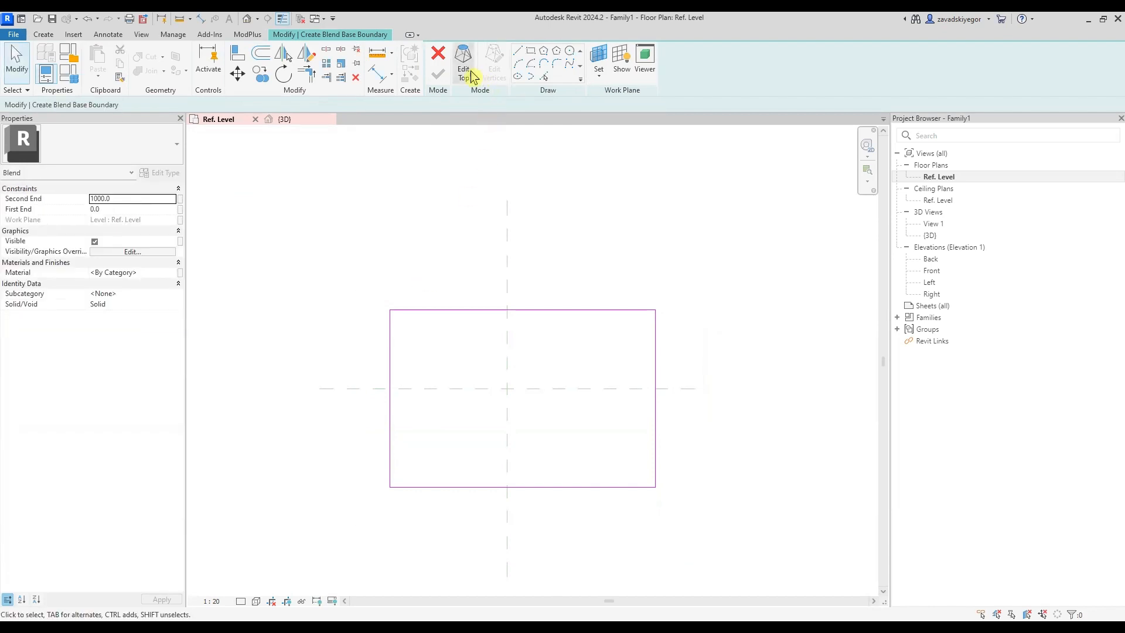
Complete the blend with a circular top profile of about 740 radius centred on the reference plane intersection, and open the 3D view.
{"action": "left_click", "coordinate": [469, 75]}
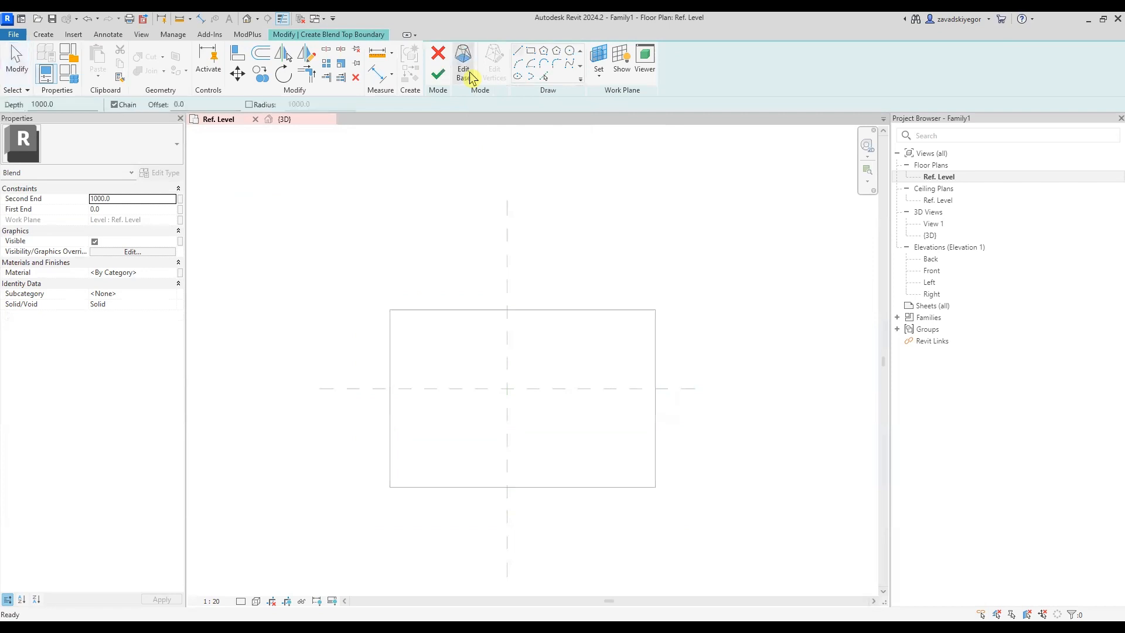
{"action": "left_click", "coordinate": [570, 53]}
{"action": "left_click", "coordinate": [507, 388]}
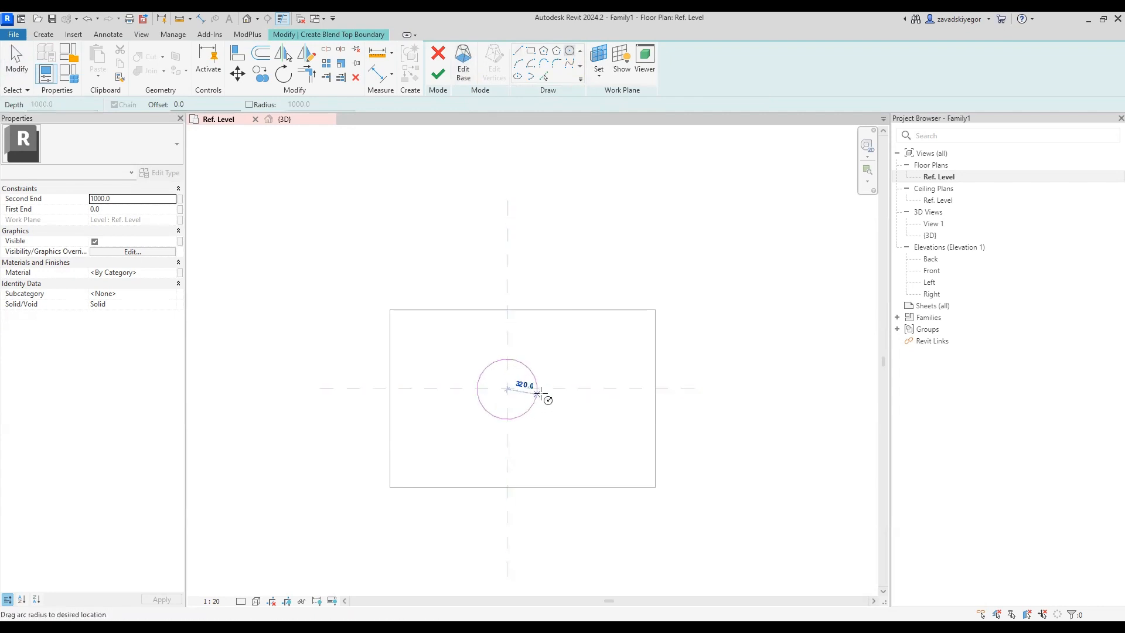
{"action": "left_click", "coordinate": [578, 393]}
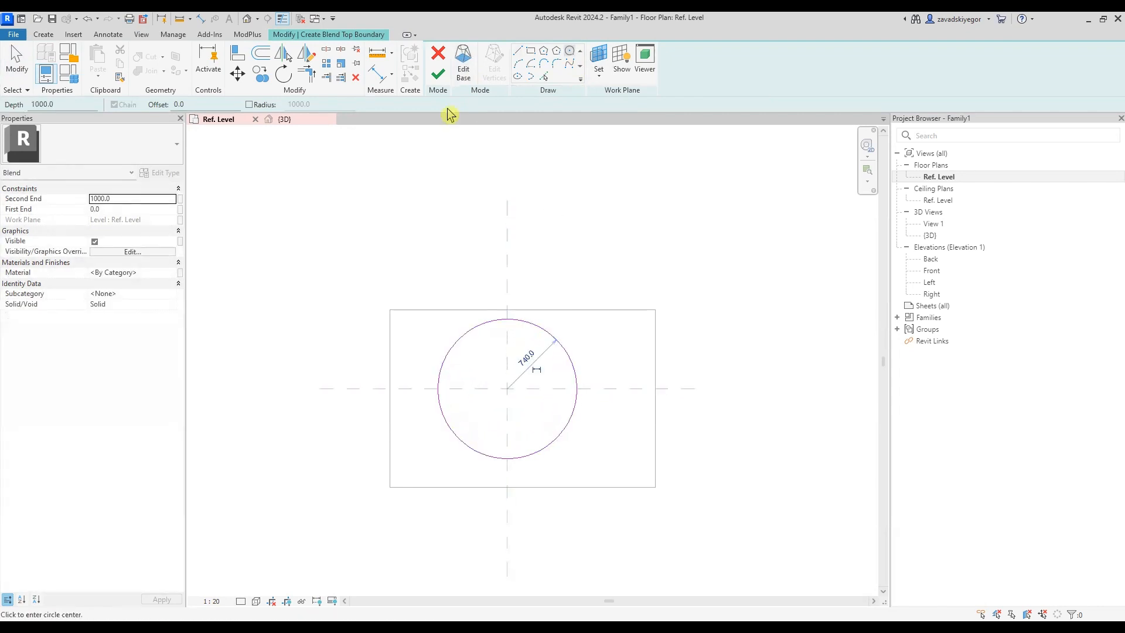
{"action": "key", "text": "Escape"}
{"action": "key", "text": "Escape"}
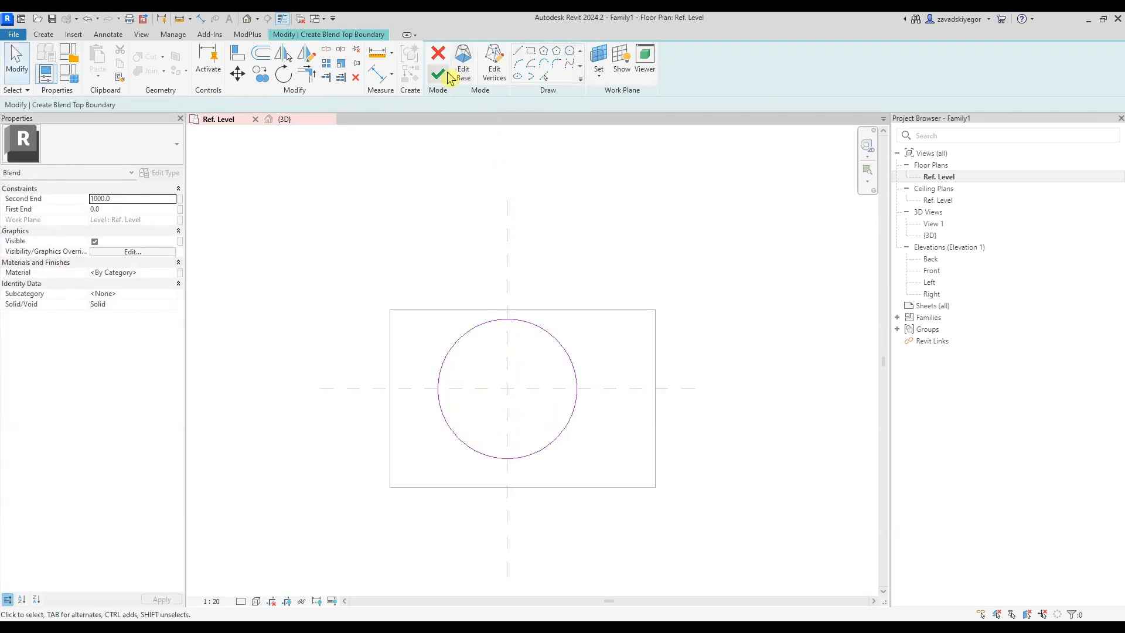
{"action": "left_click", "coordinate": [439, 73]}
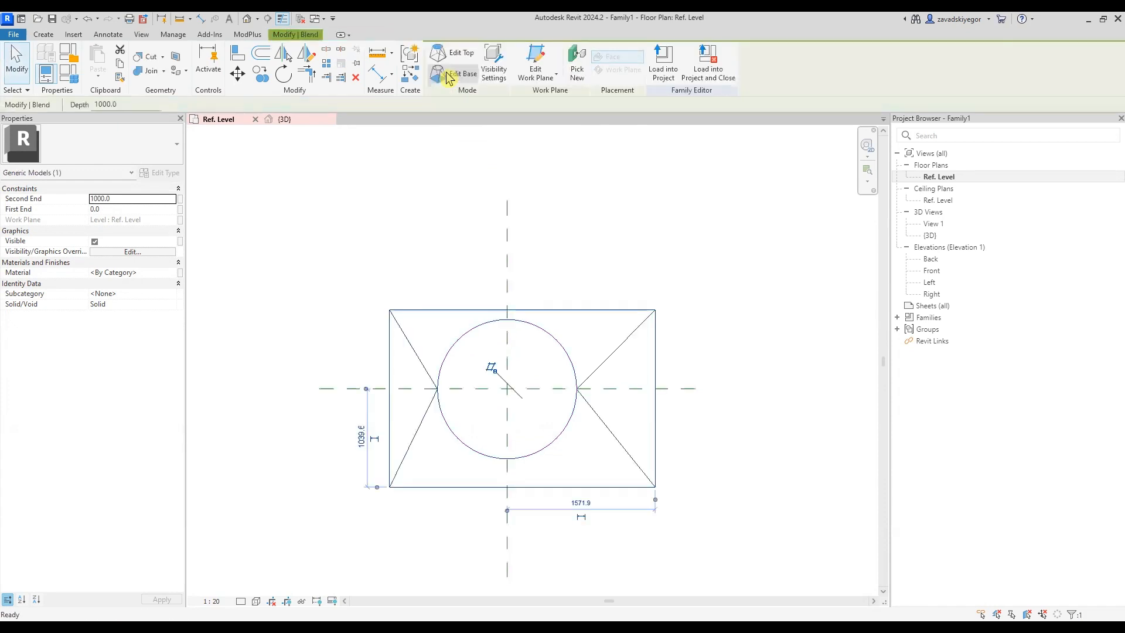
{"action": "key", "text": "Escape"}
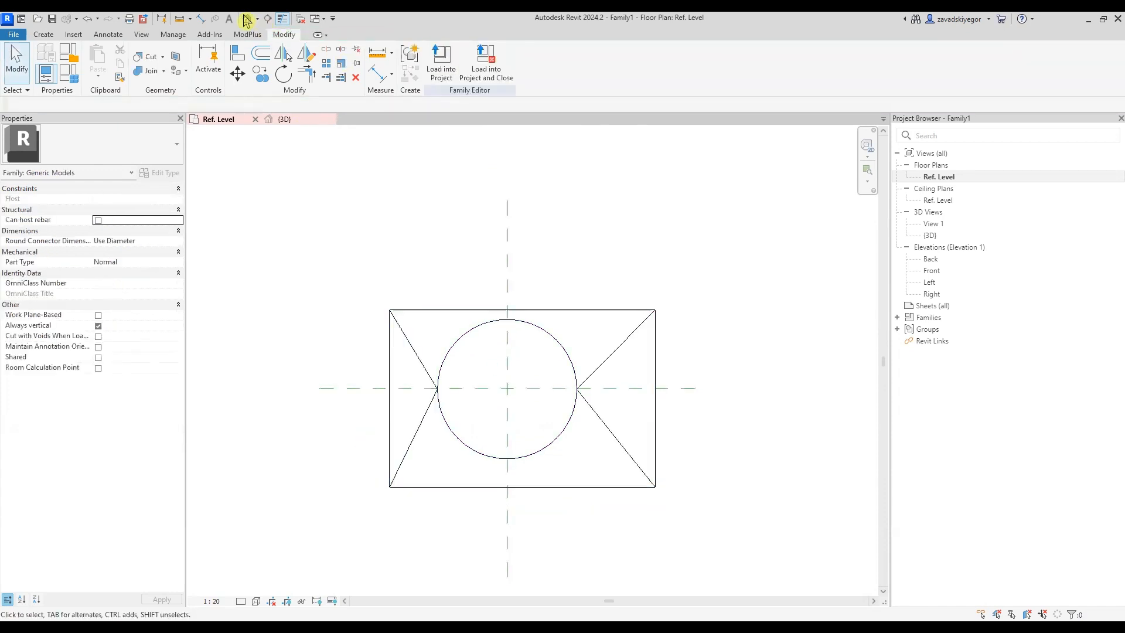
{"action": "left_click", "coordinate": [247, 19]}
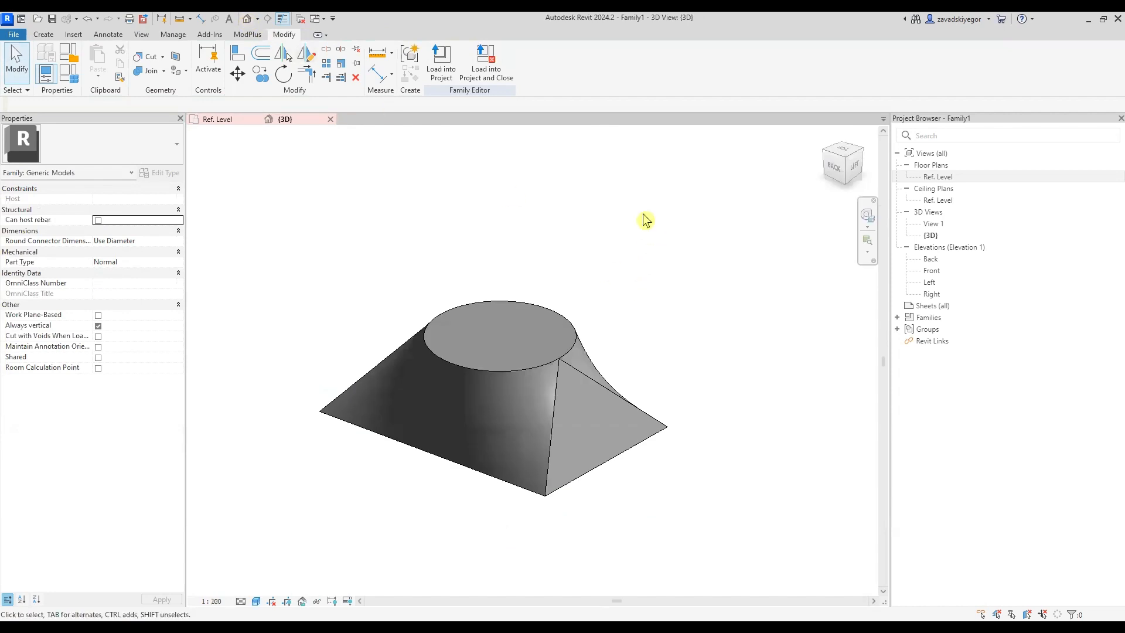
{"action": "middle_click_drag", "start_coordinate": [641, 368], "coordinate": [669, 337]}
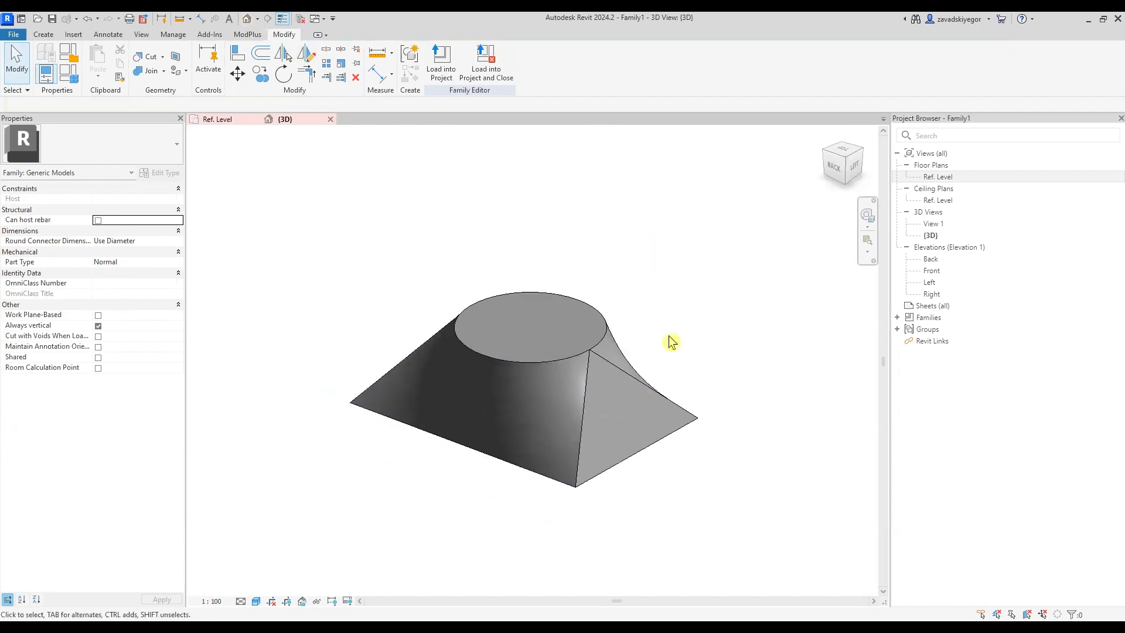
Stretch the blend upward by its top shape handle, and lower it to a height of about 549.
{"action": "left_click", "coordinate": [547, 366]}
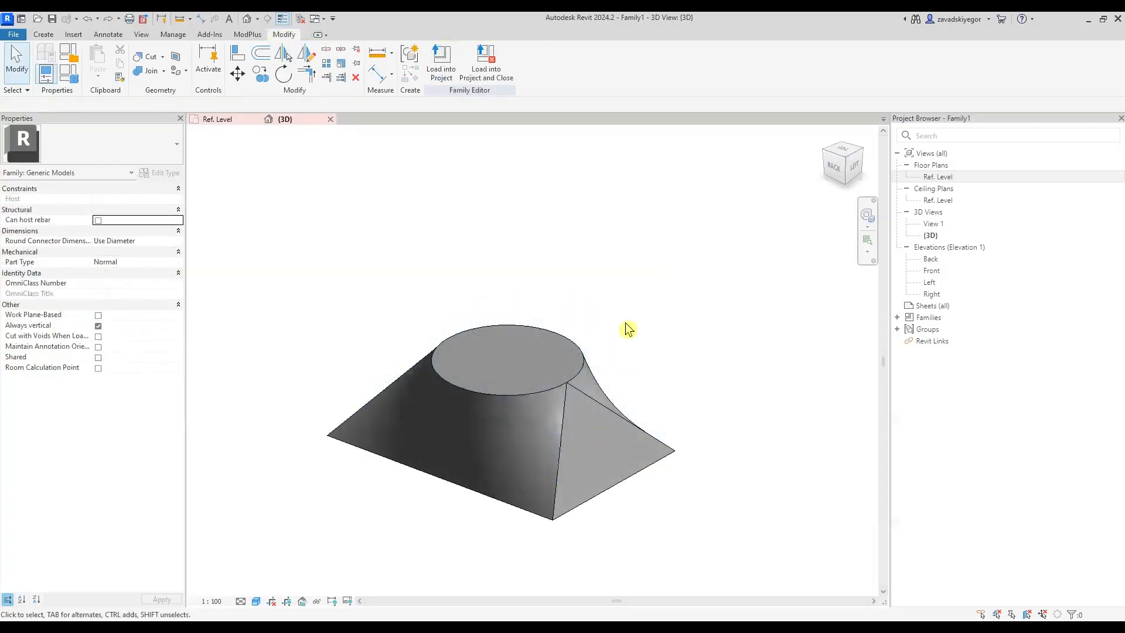
{"action": "left_click", "coordinate": [526, 400]}
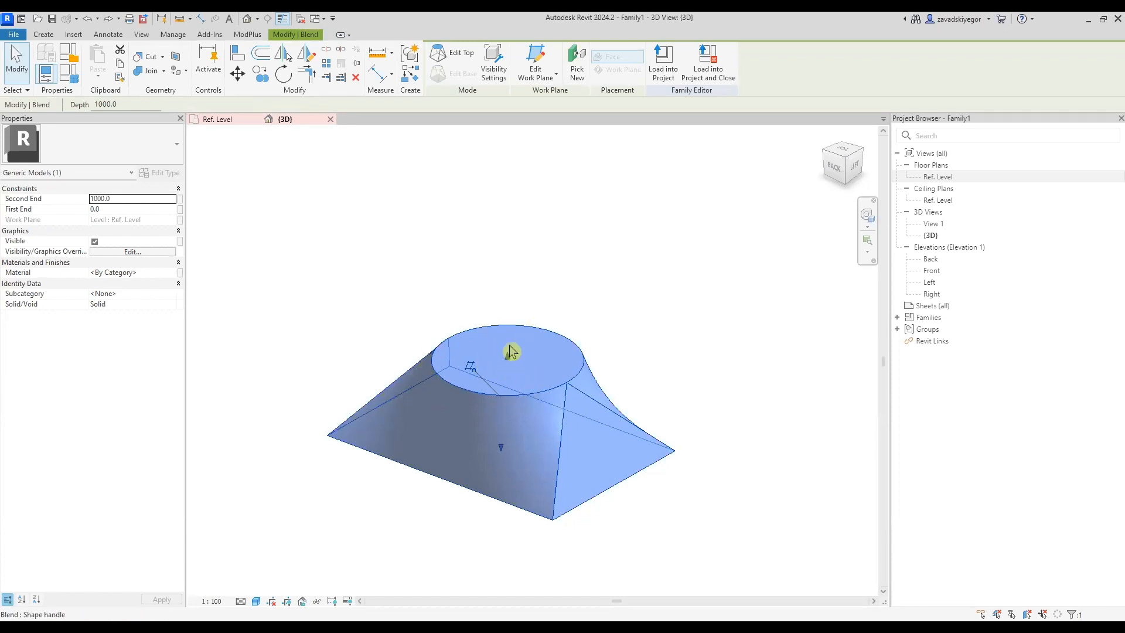
{"action": "left_click_drag", "start_coordinate": [506, 356], "coordinate": [505, 191]}
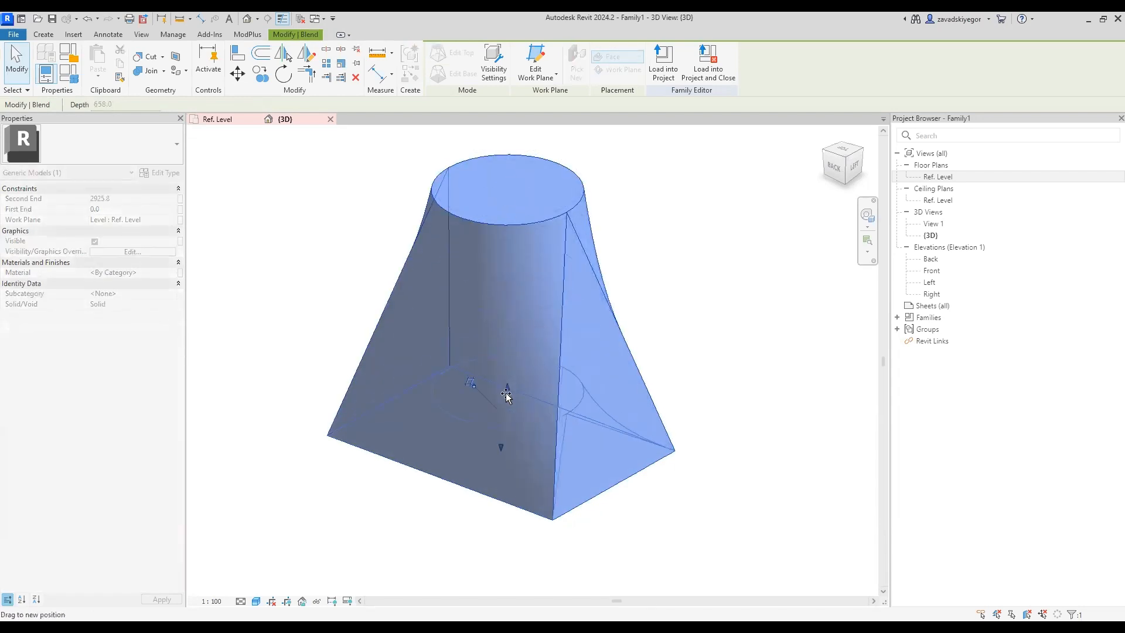
{"action": "left_click_drag", "start_coordinate": [507, 395], "coordinate": [508, 407]}
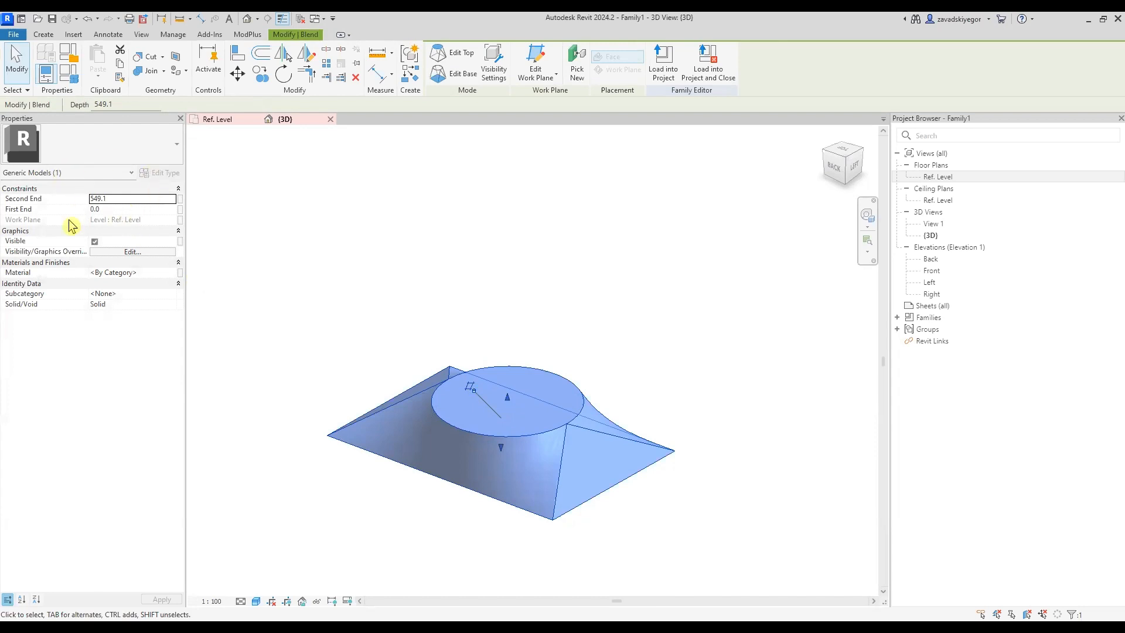
Set the blend's Second End constraint to 1500.
{"action": "left_click", "coordinate": [134, 200]}
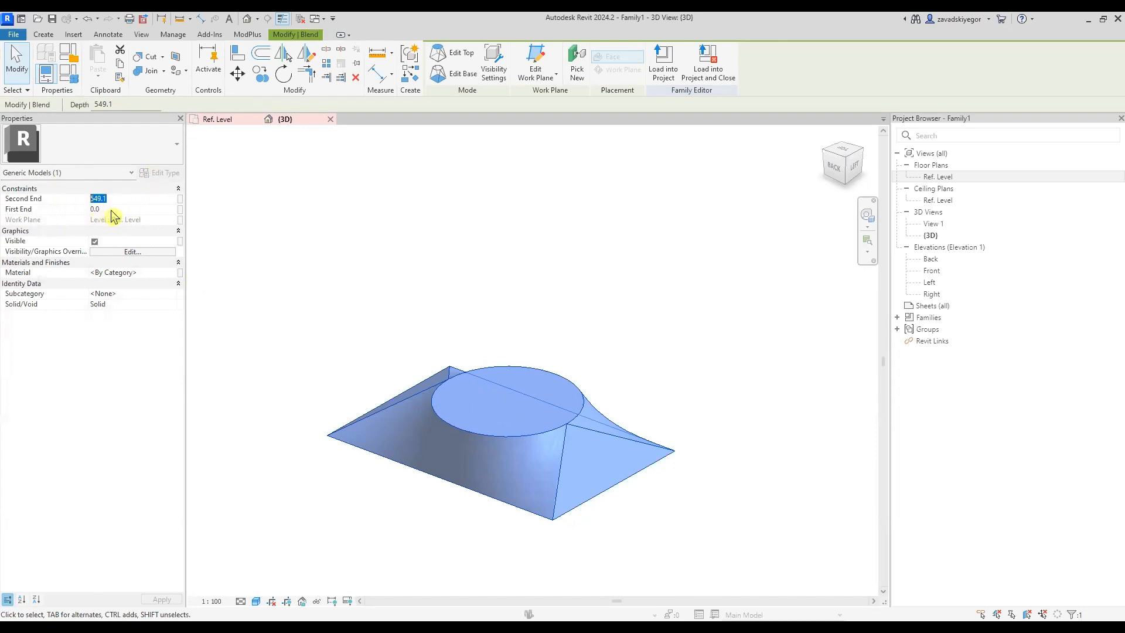
{"action": "left_click", "coordinate": [114, 209]}
{"action": "left_click", "coordinate": [63, 200]}
{"action": "type", "text": "1500"}
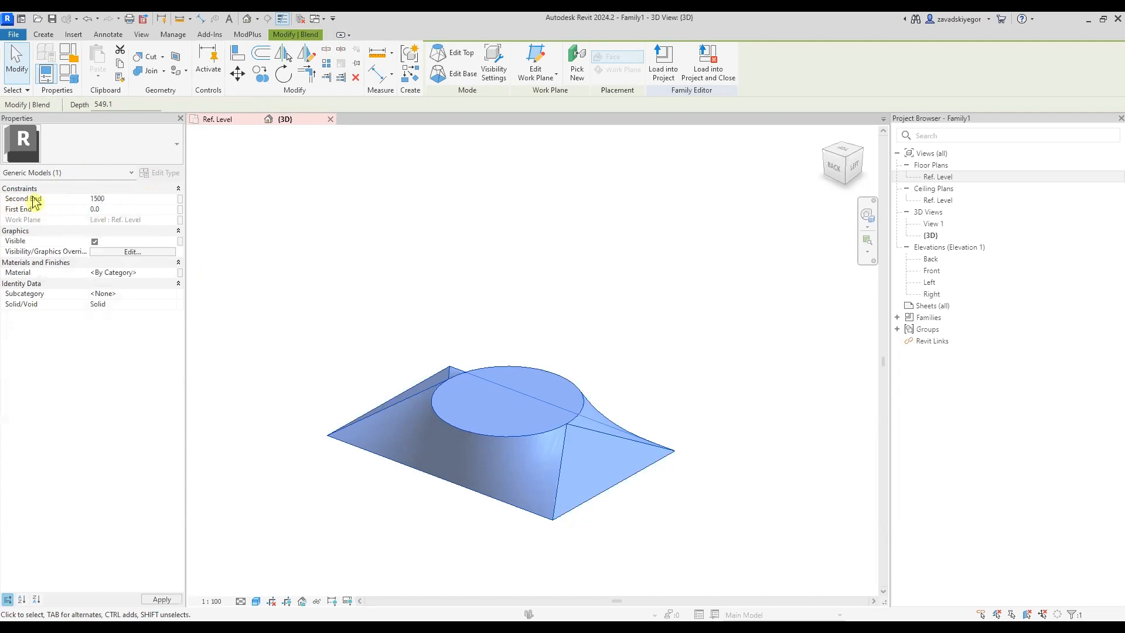
{"action": "left_click_drag", "start_coordinate": [130, 198], "coordinate": [62, 211]}
{"action": "key", "text": "Return"}
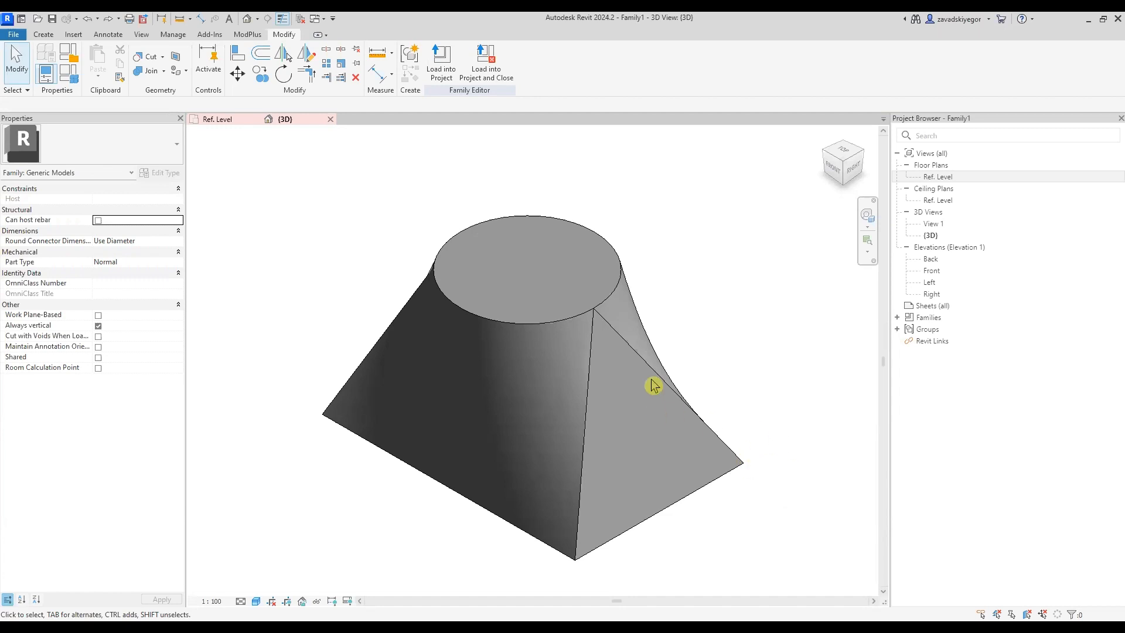
Twist the blend's vertex connections to the left from its top boundary and finish the edit.
{"action": "left_click", "coordinate": [644, 354]}
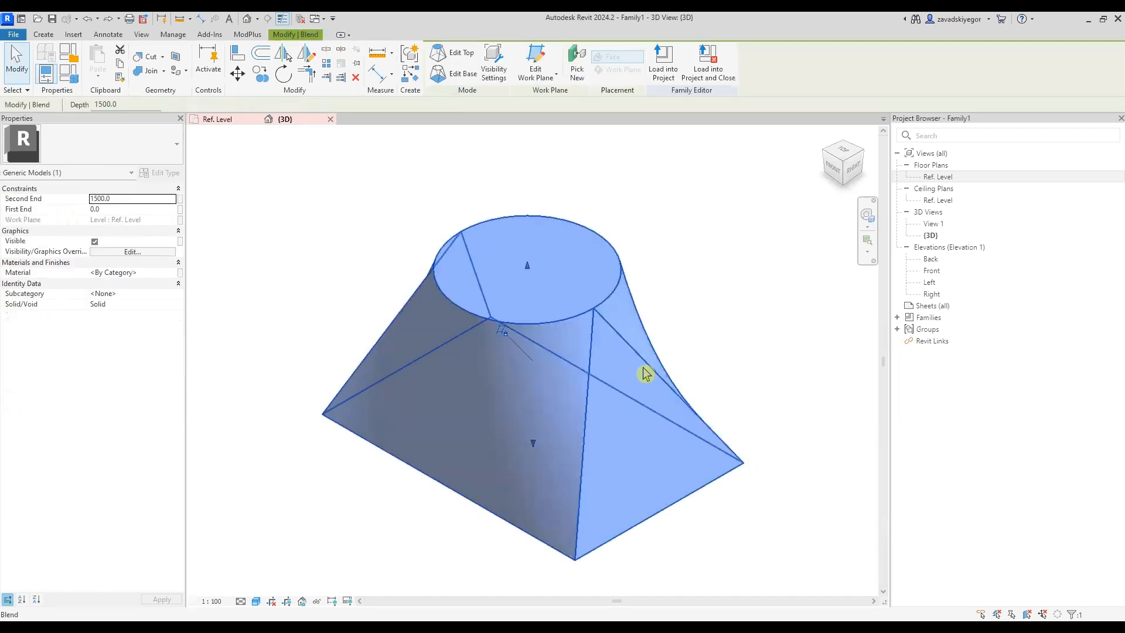
{"action": "left_click", "coordinate": [459, 59]}
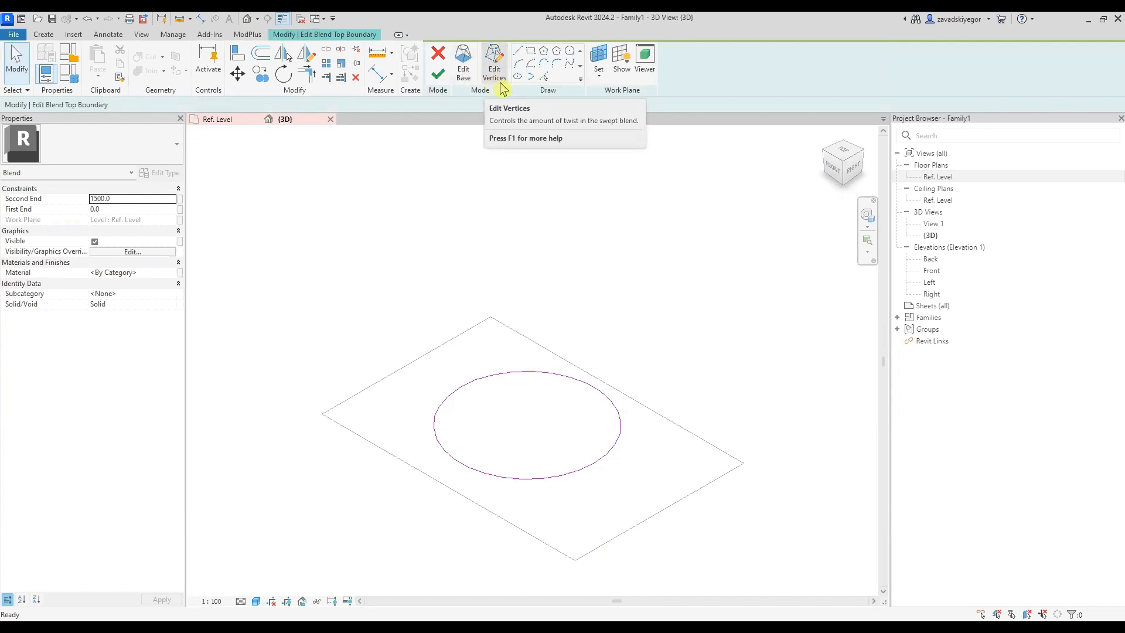
{"action": "left_click", "coordinate": [495, 81]}
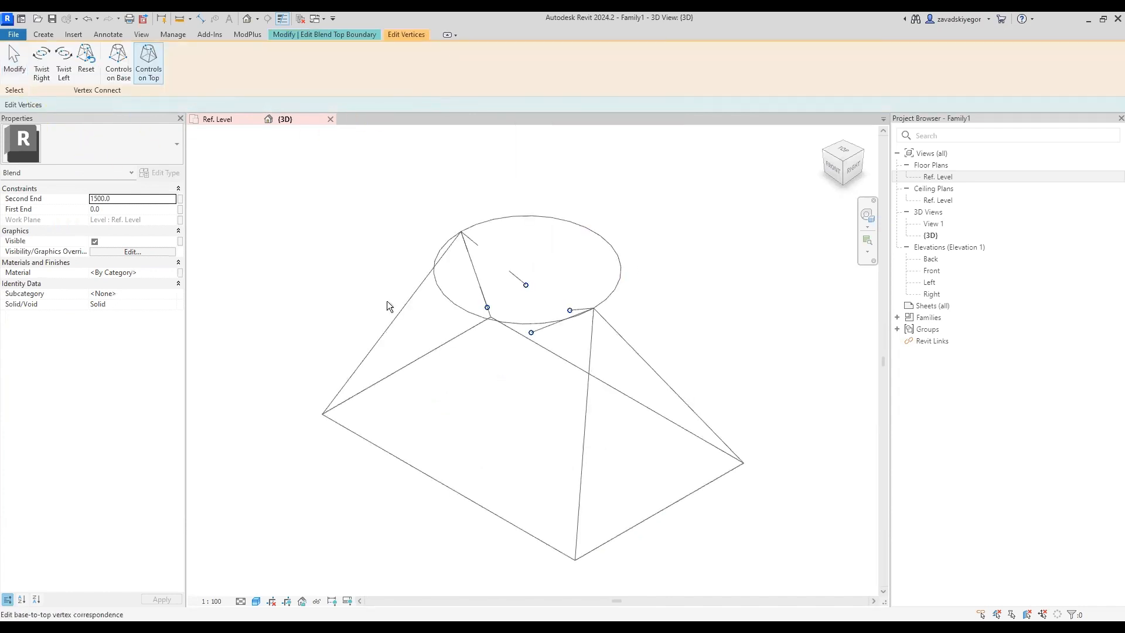
{"action": "left_click", "coordinate": [64, 74]}
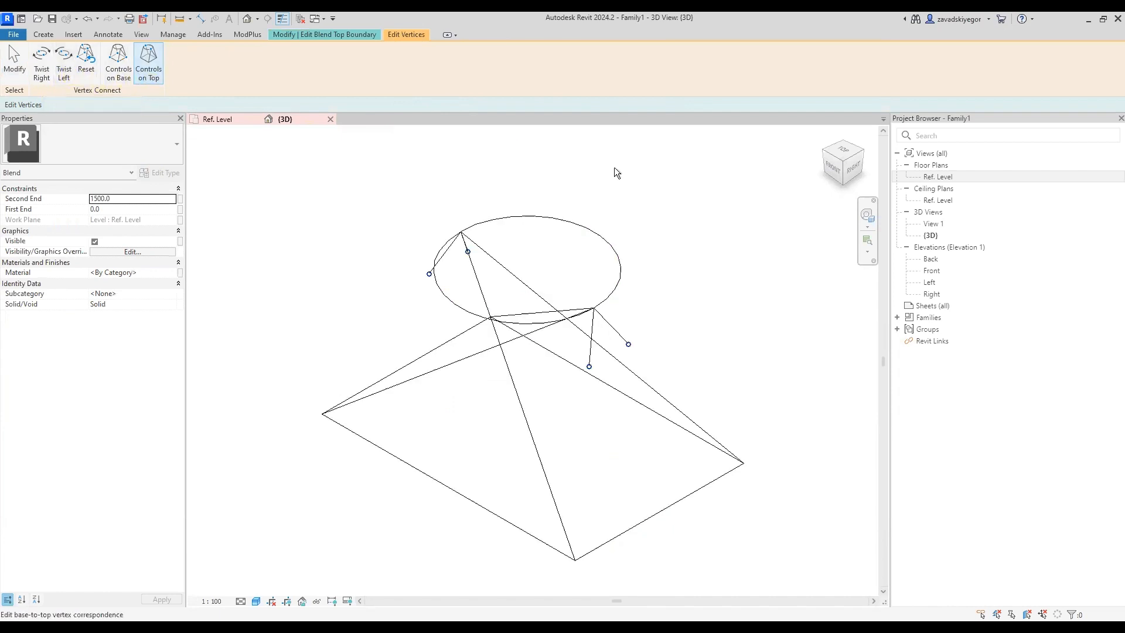
{"action": "key", "text": "Escape"}
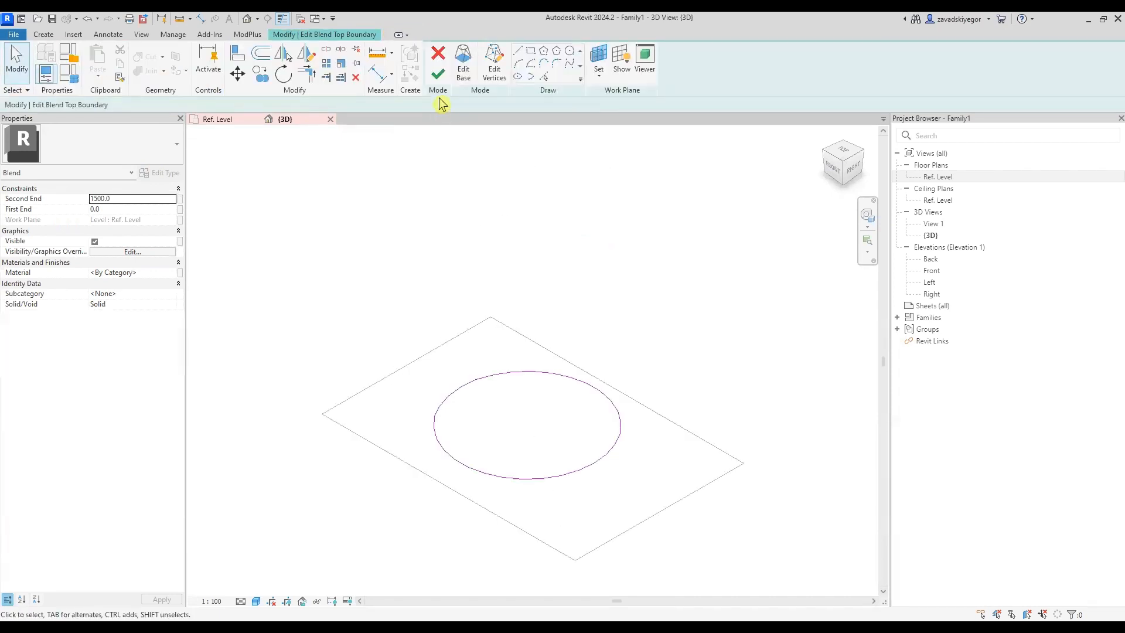
{"action": "left_click", "coordinate": [437, 82]}
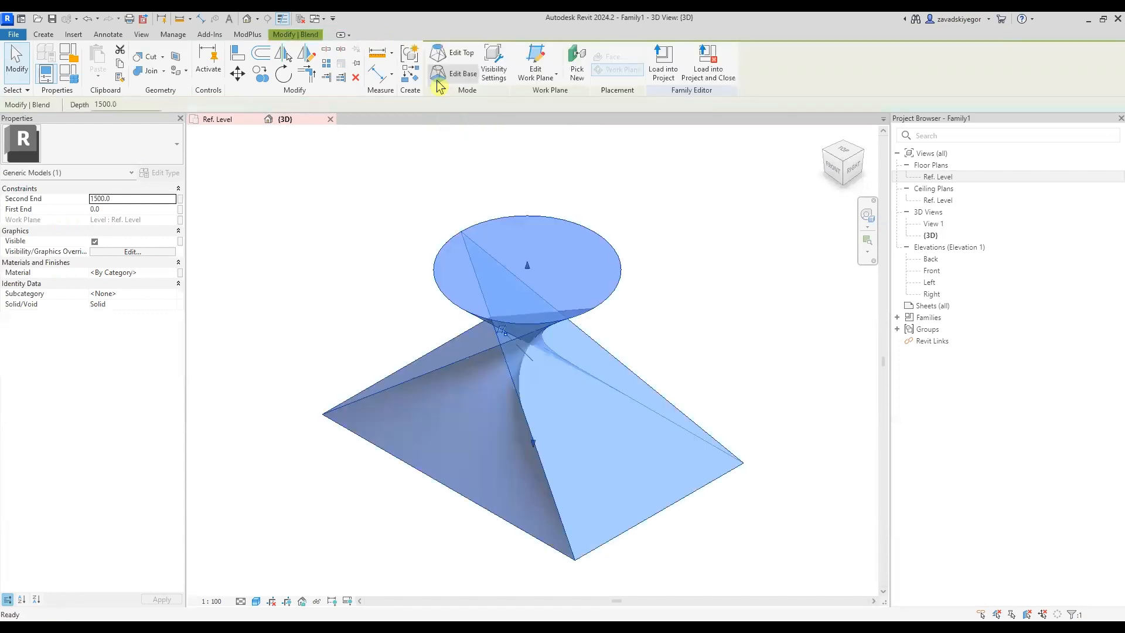
{"action": "left_click", "coordinate": [715, 265]}
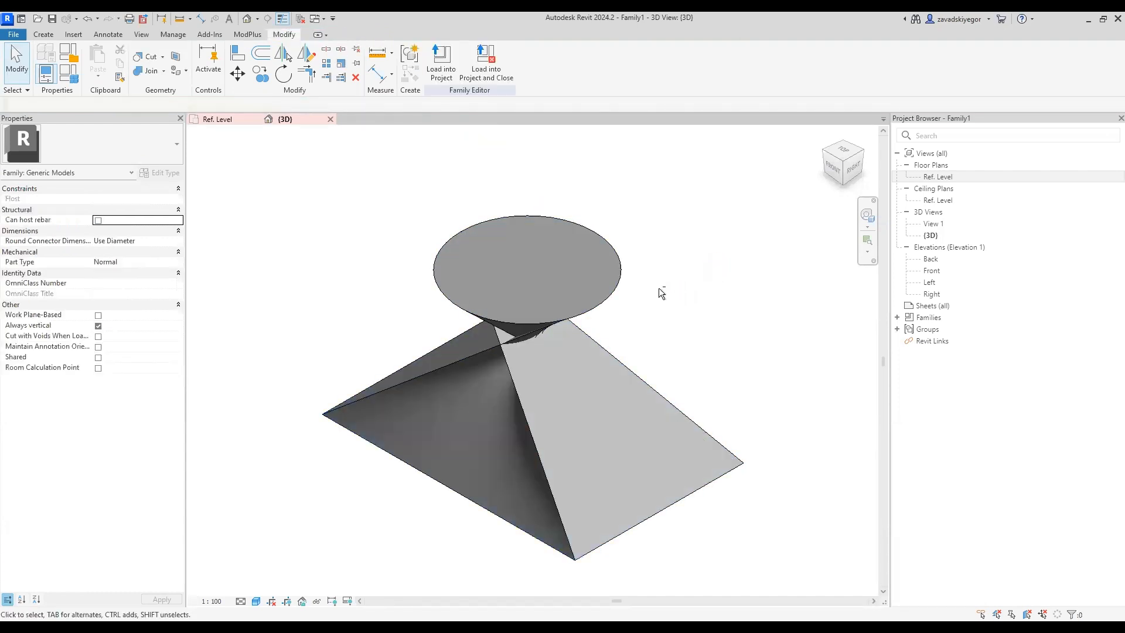
{"action": "middle_click_drag", "start_coordinate": [660, 291], "coordinate": [615, 416], "text": "shift"}
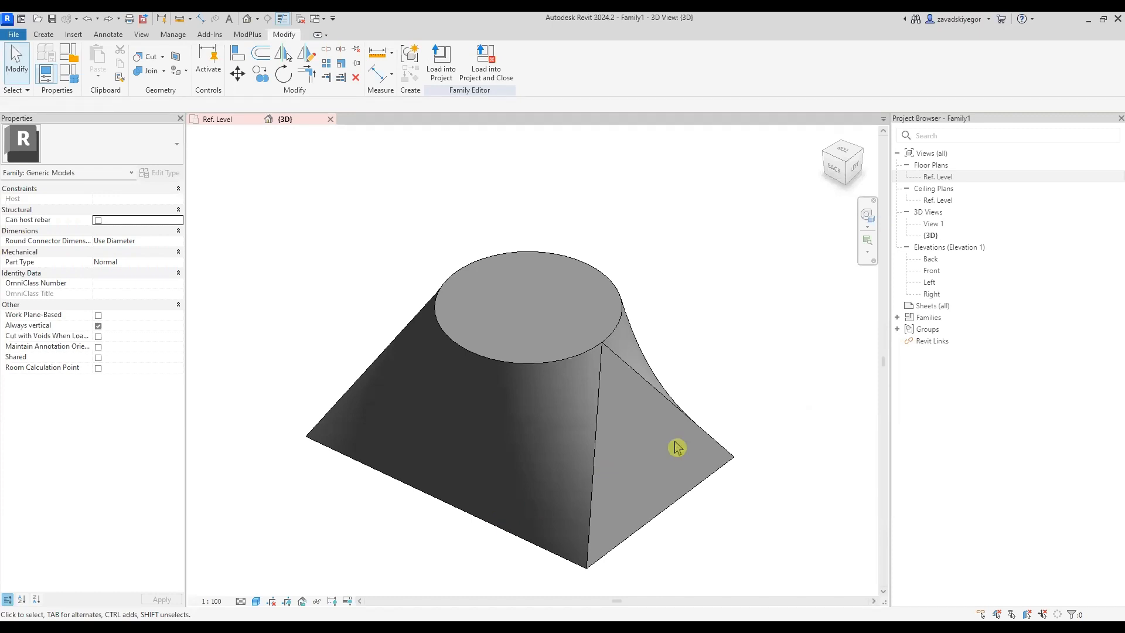
Open the blend's top boundary for editing and start editing its vertex connections with the controls shown on the base.
{"action": "left_click", "coordinate": [600, 353]}
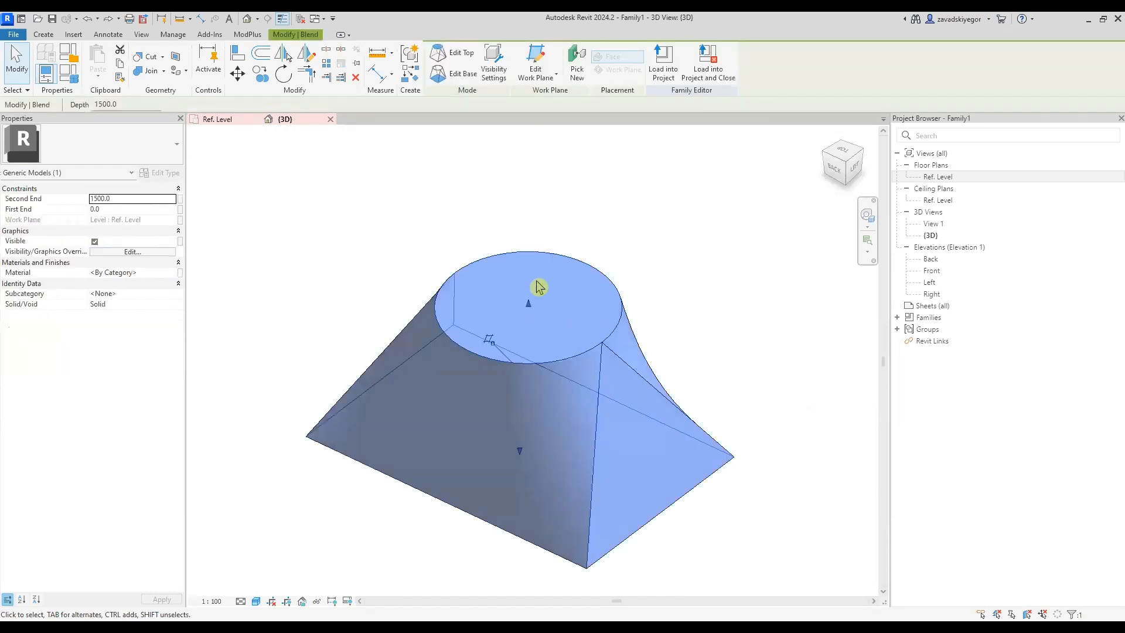
{"action": "left_click", "coordinate": [465, 62]}
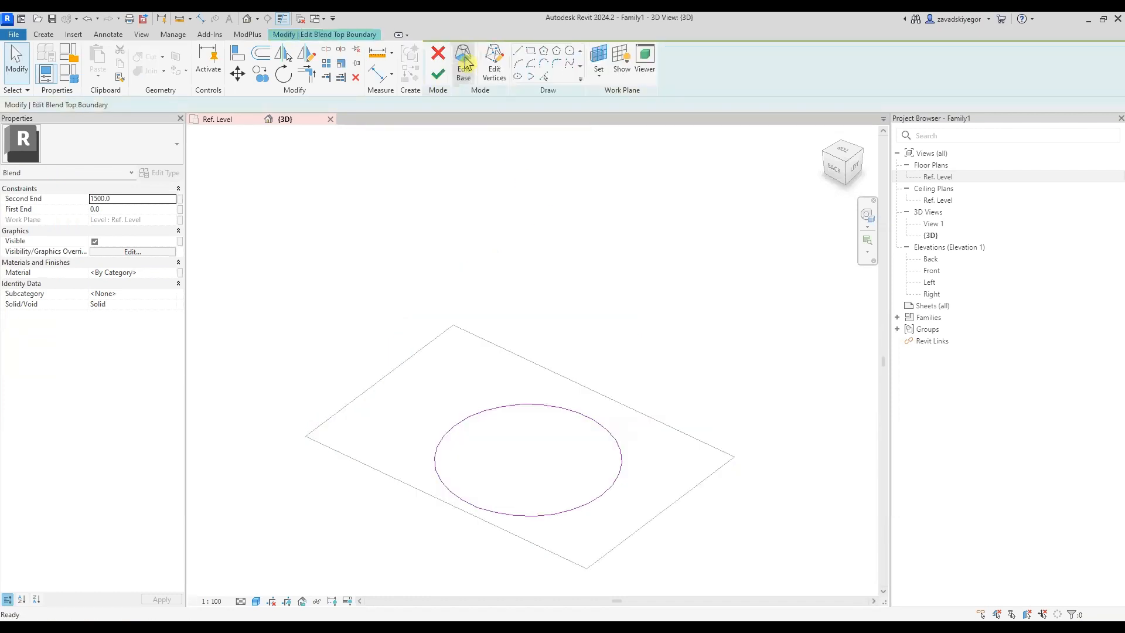
{"action": "left_click", "coordinate": [495, 71]}
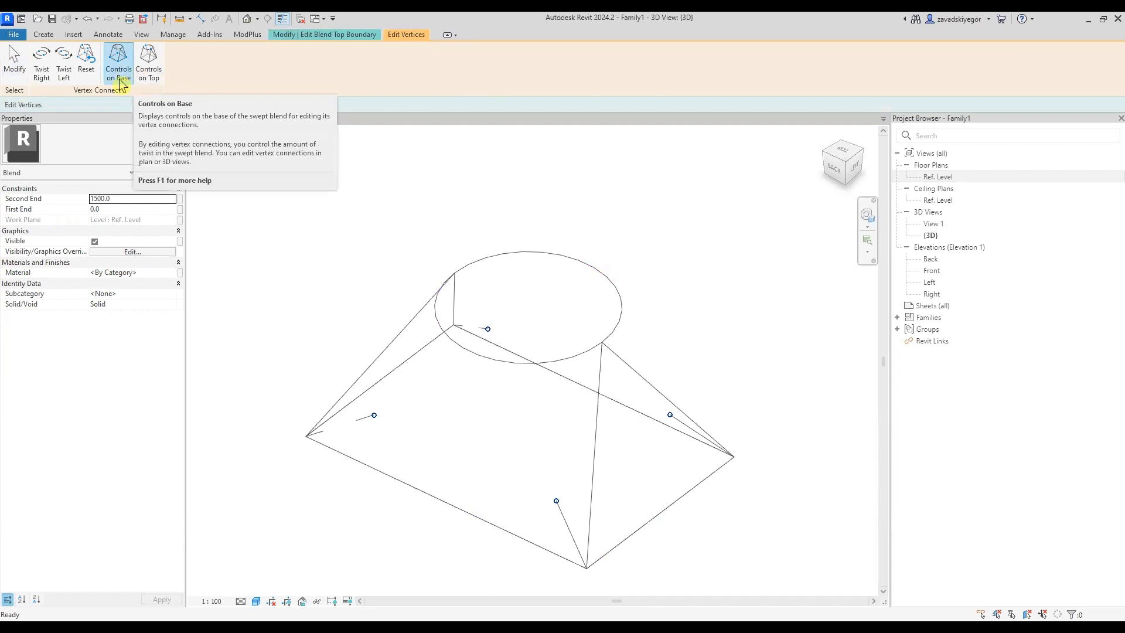
Connect two adjacent base corners to the circle's opposite vertex, remove one of those corners' original connection, and finish the blend edit.
{"action": "middle_click_drag", "start_coordinate": [526, 348], "coordinate": [554, 346], "text": "shift"}
{"action": "left_click", "coordinate": [471, 335]}
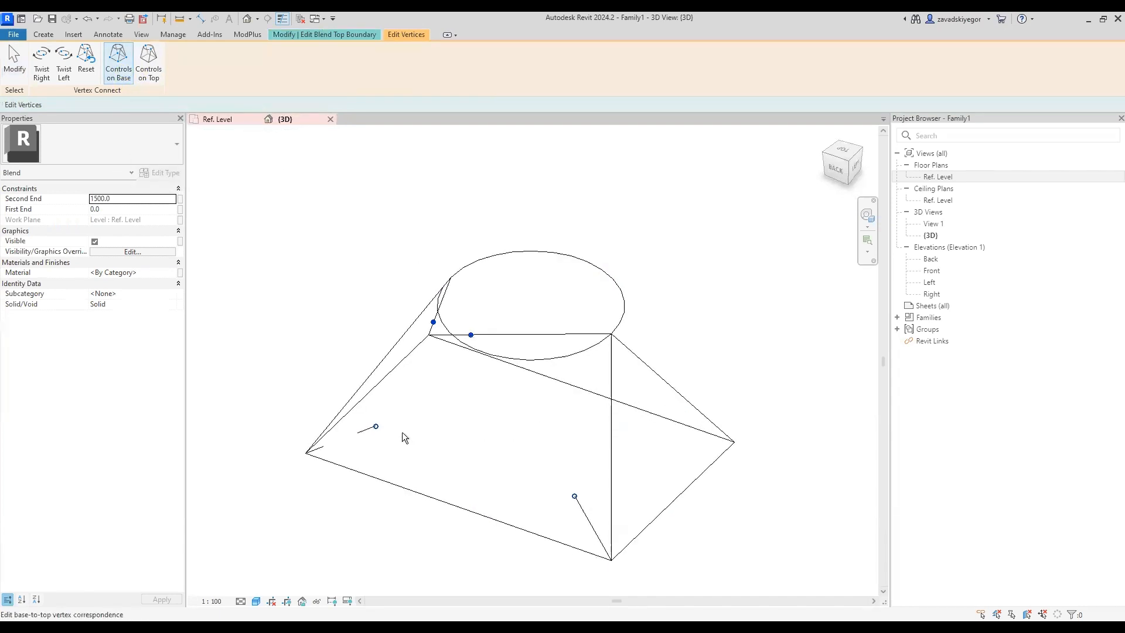
{"action": "left_click", "coordinate": [376, 427]}
{"action": "middle_click_drag", "start_coordinate": [535, 447], "coordinate": [652, 427], "text": "shift"}
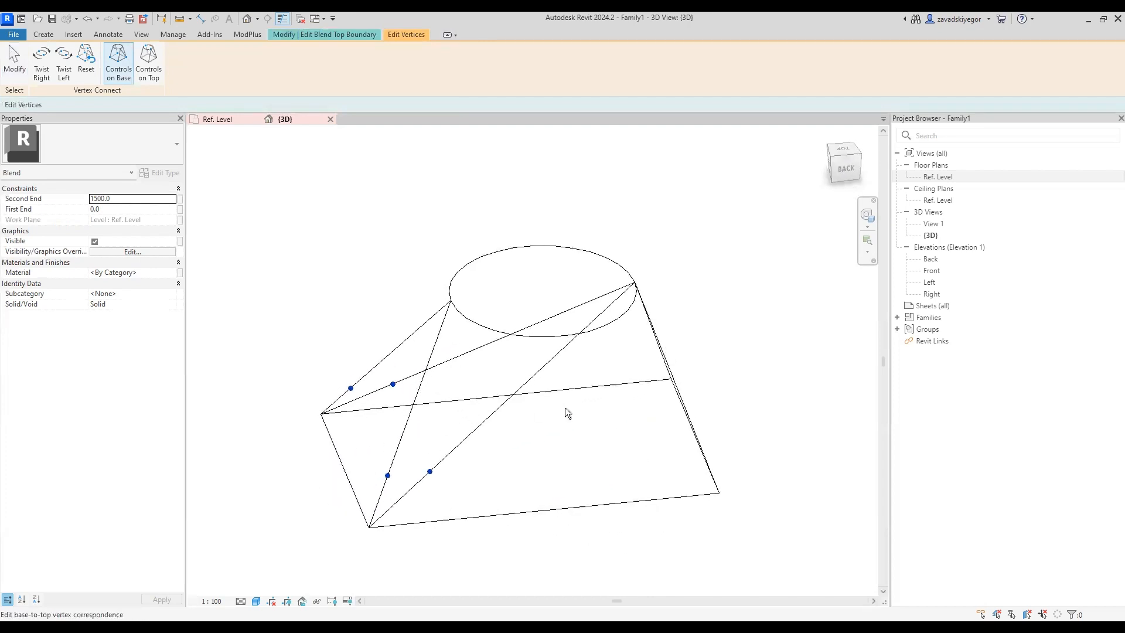
{"action": "middle_click_drag", "start_coordinate": [567, 409], "coordinate": [320, 285], "text": "shift"}
{"action": "left_click", "coordinate": [381, 476]}
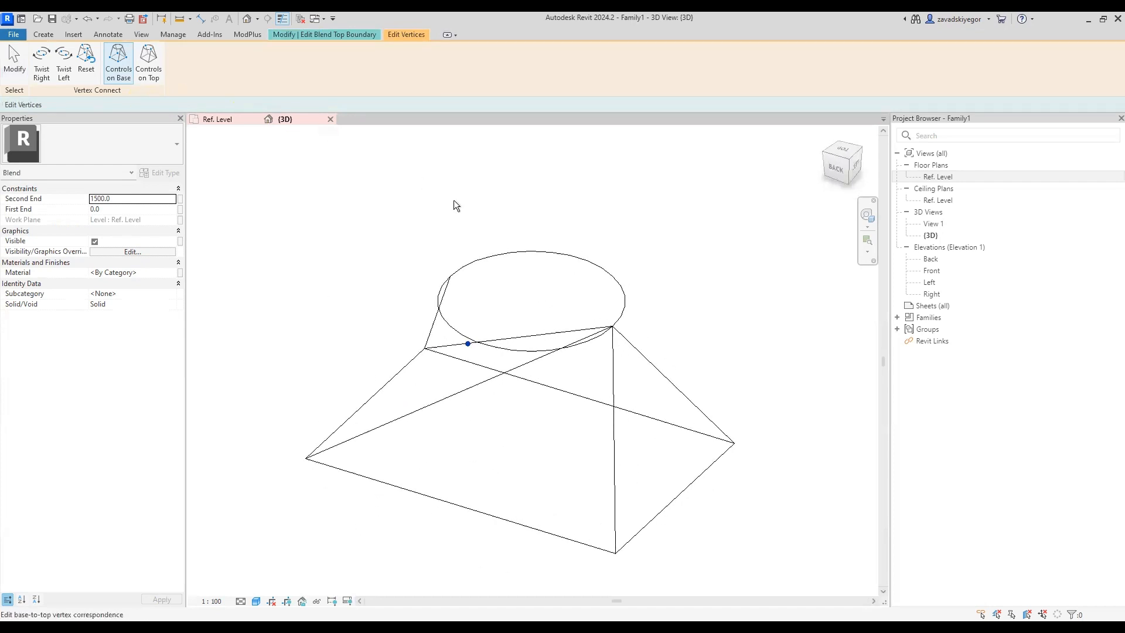
{"action": "key", "text": "Escape"}
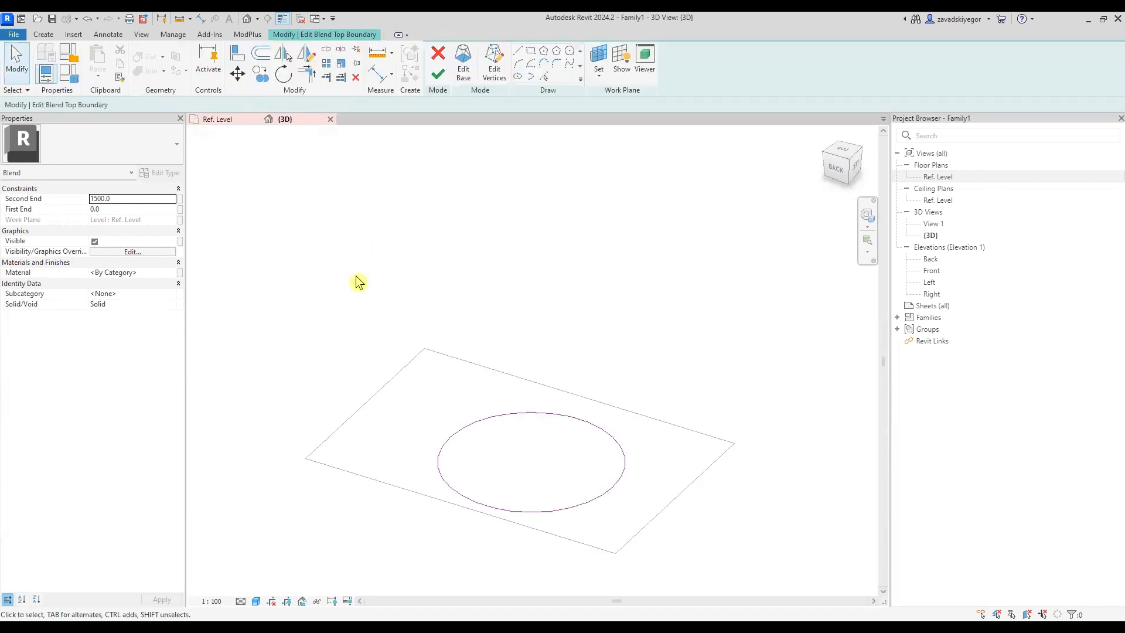
{"action": "left_click", "coordinate": [438, 81]}
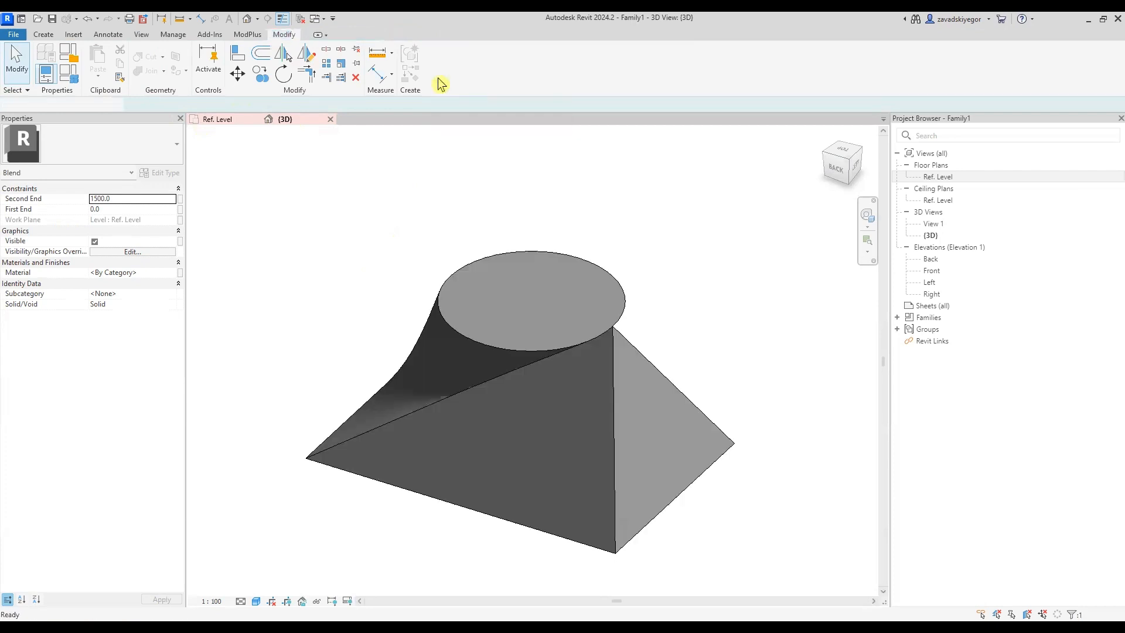
{"action": "left_click", "coordinate": [710, 376]}
{"action": "middle_click_drag", "start_coordinate": [714, 411], "coordinate": [686, 461], "text": "shift"}
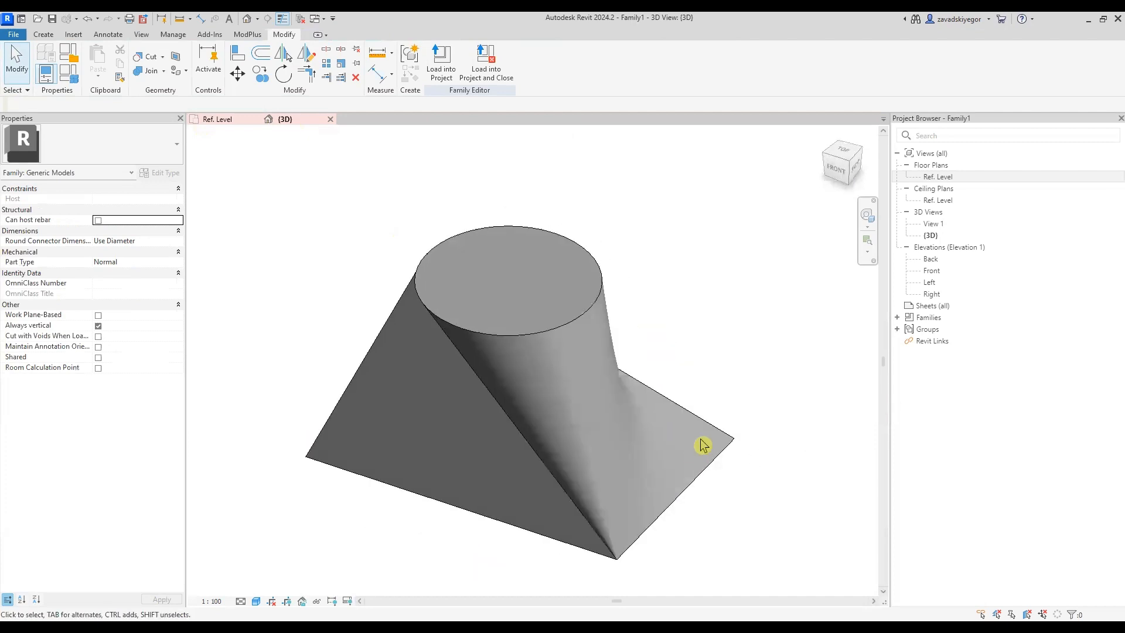